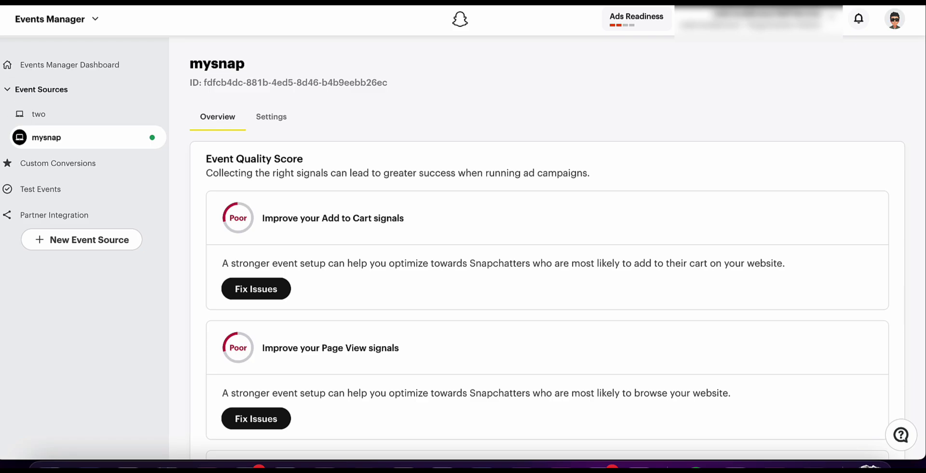
- Add a new web event source and create its Snap Pixel with the name "third snap"
click(59, 242)
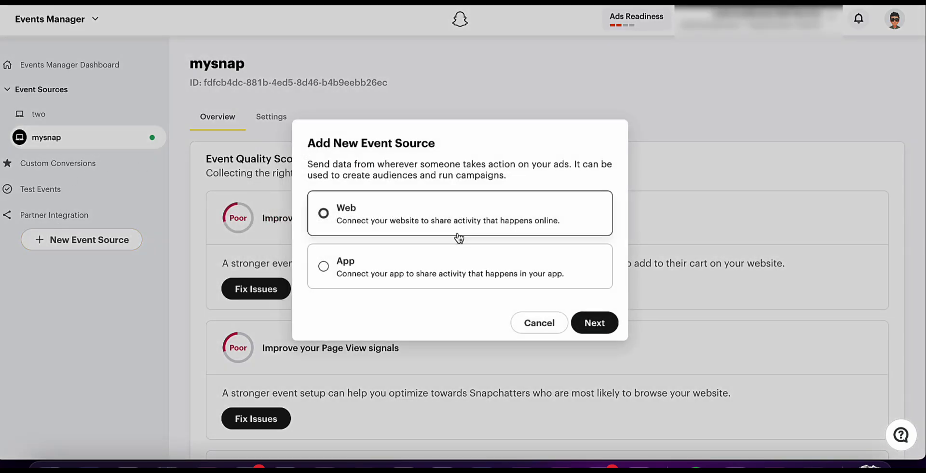
click(459, 236)
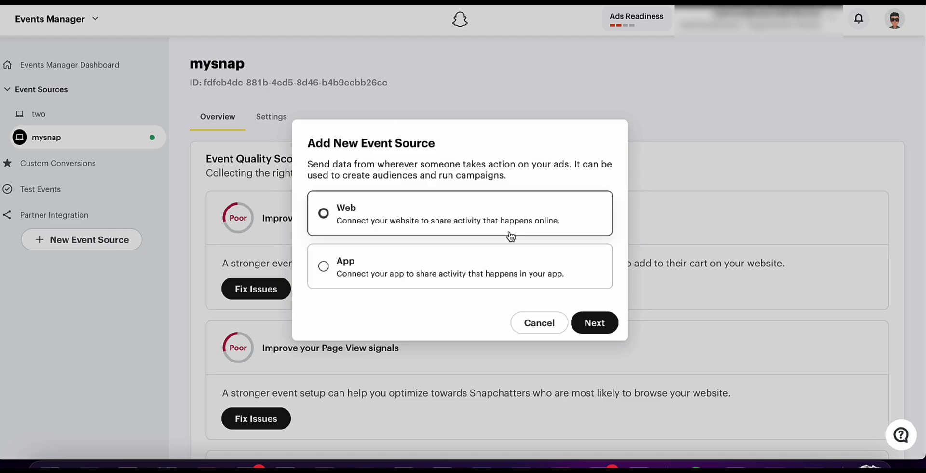
click(595, 322)
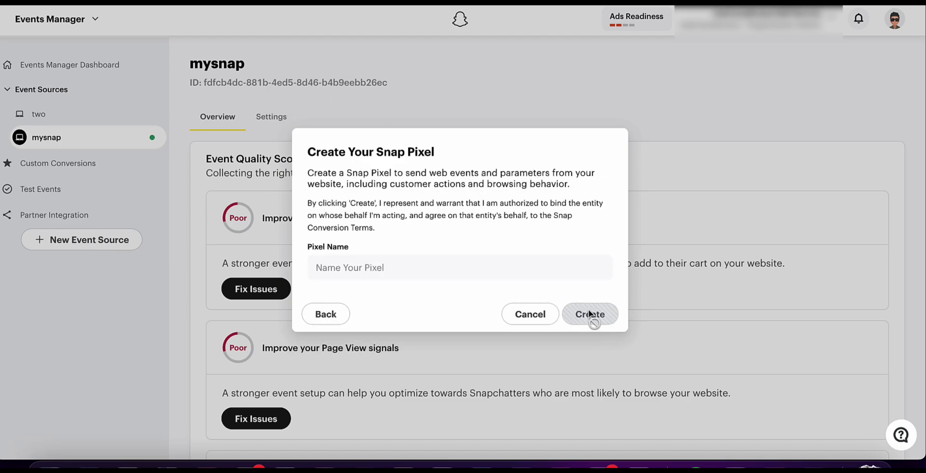
click(470, 270)
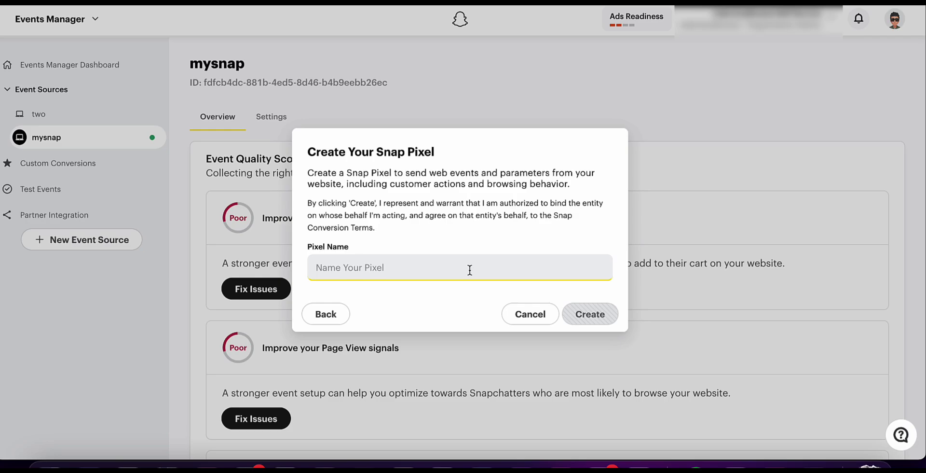
text(third)
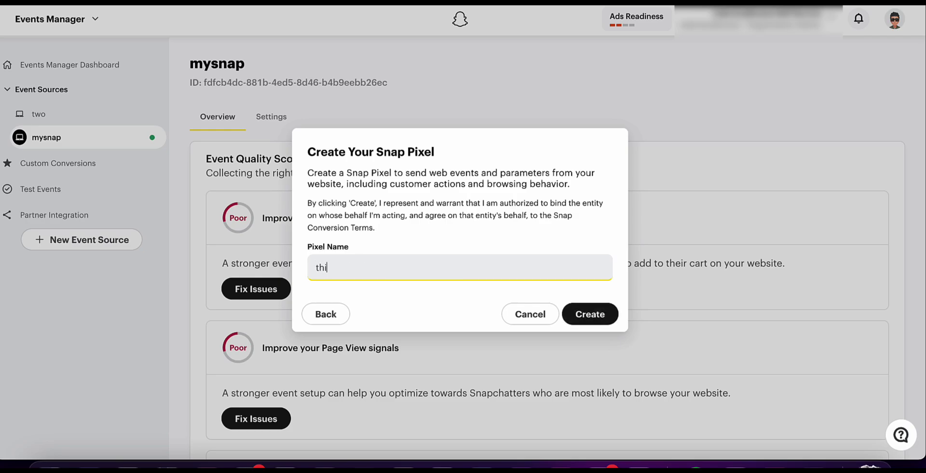
text( snap)
click(589, 314)
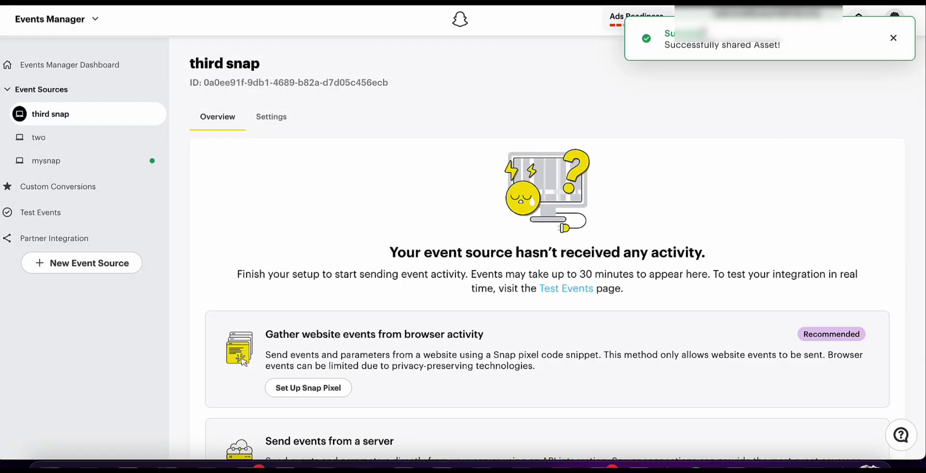
click(890, 37)
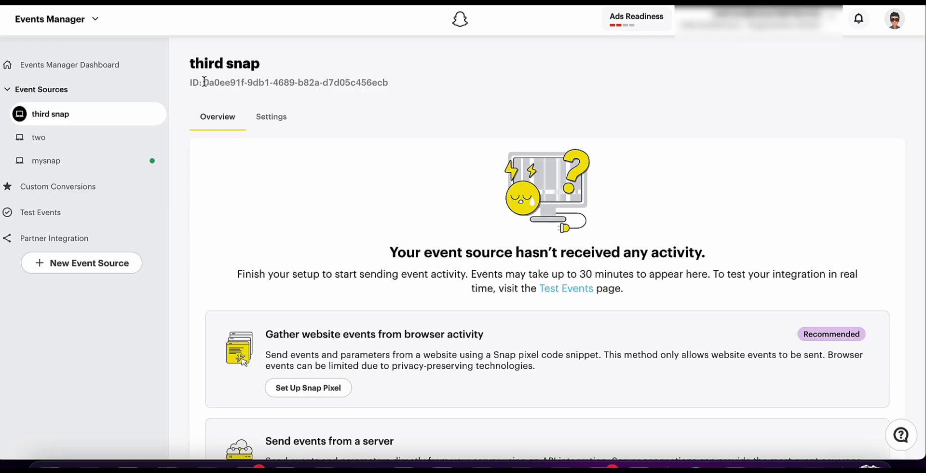
- Copy the ID of the third snap pixel and switch to the Pixelfy app in Shopify
drag(204, 82, 397, 84)
key(super+c)
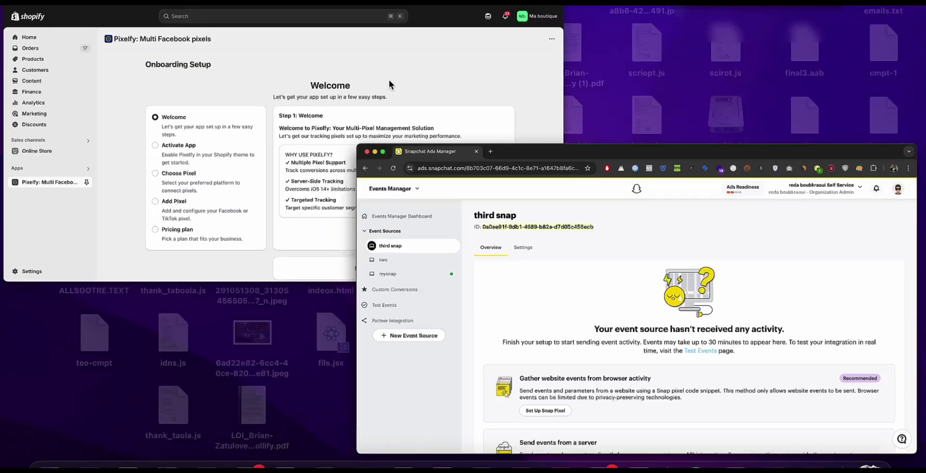
click(390, 85)
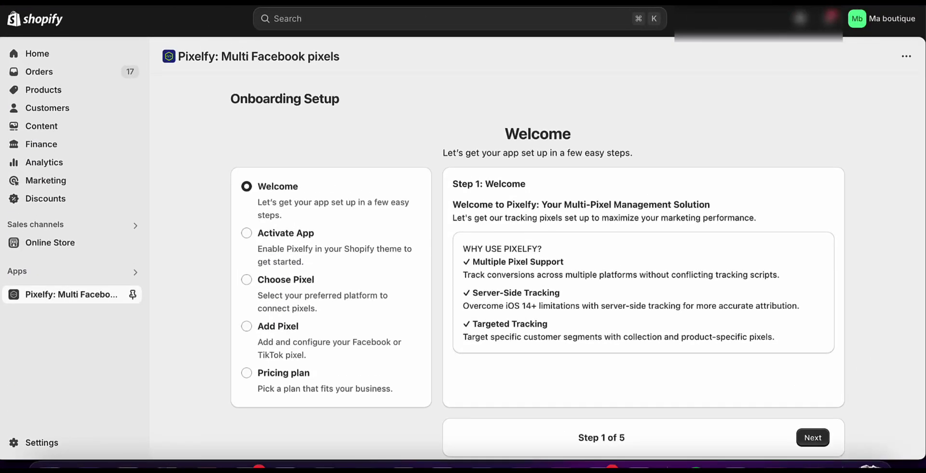
click(179, 54)
drag(179, 54, 365, 61)
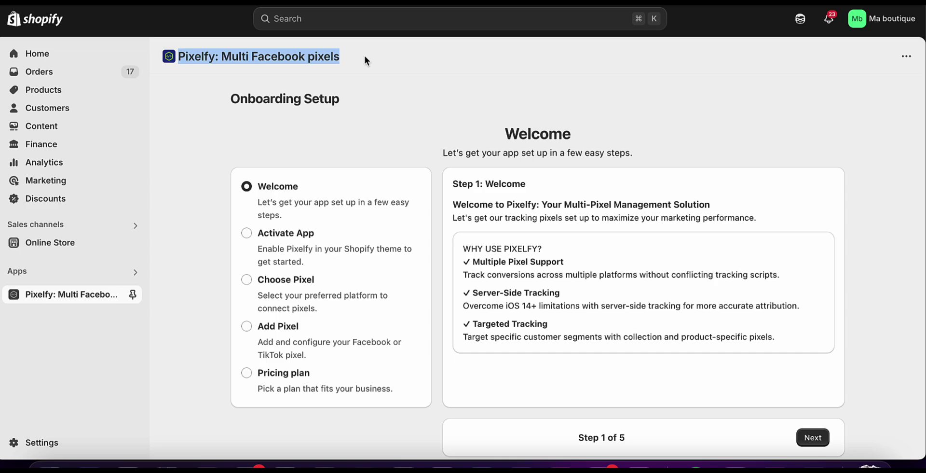
click(535, 98)
- Proceed past the onboarding welcome step and launch Pixelfy's app embed activation for the store theme
click(812, 437)
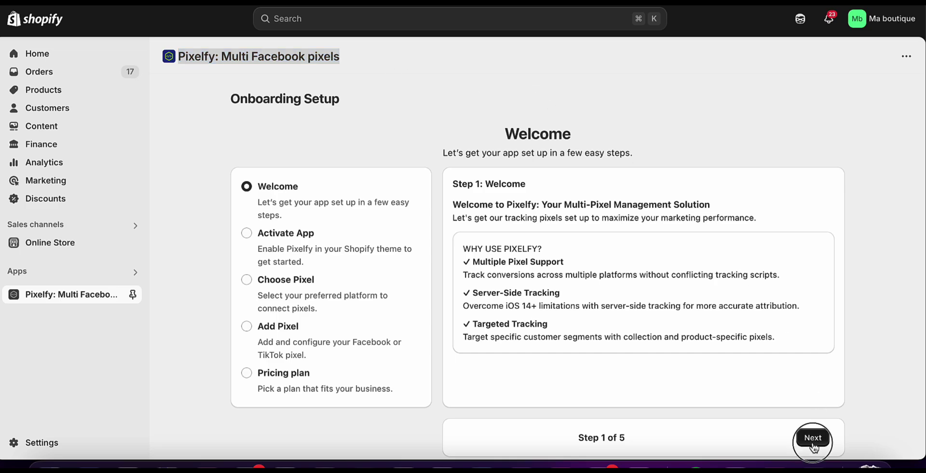
scroll(735, 204, down, 4)
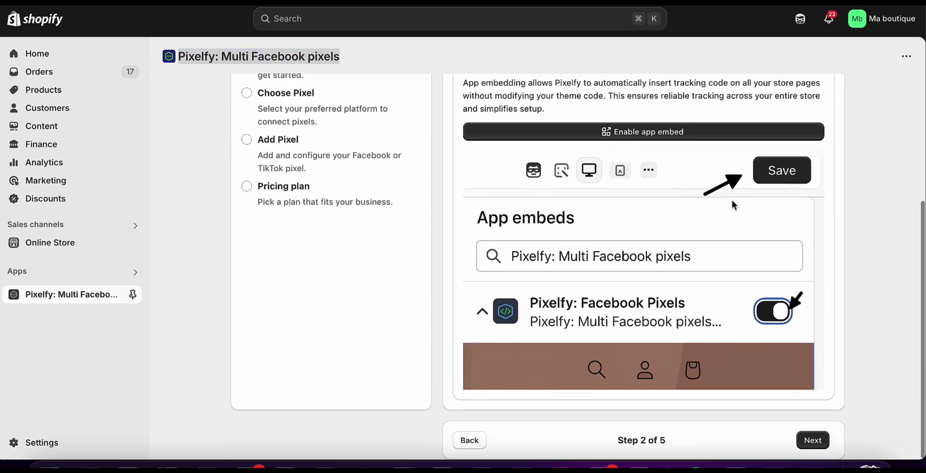
click(648, 132)
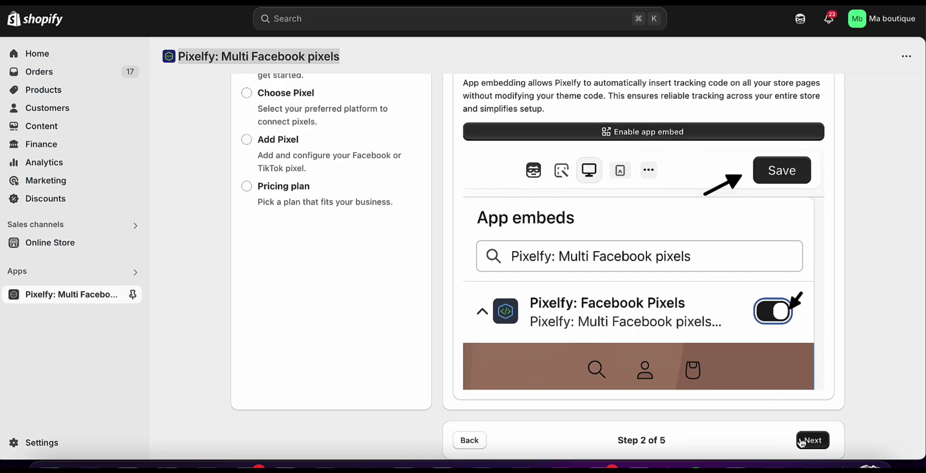
- Choose Snapchat Pixel & Conversion API as the platform and delete the existing pixel "re"
click(801, 440)
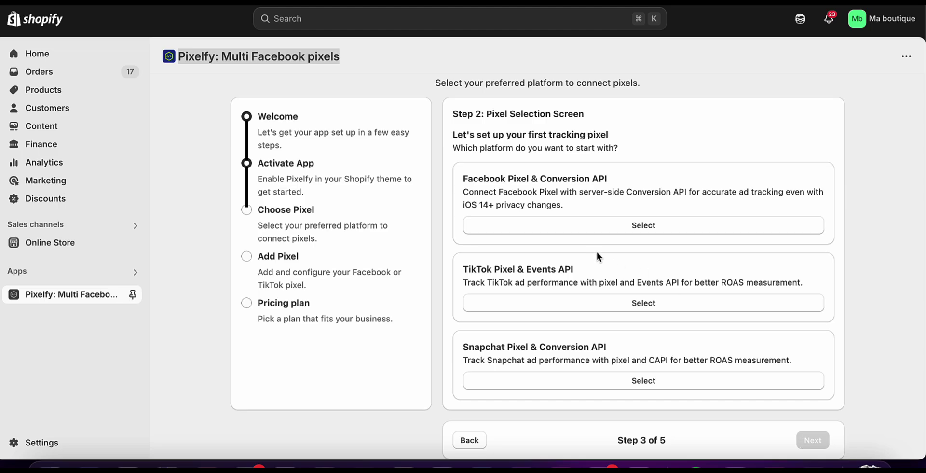
click(557, 372)
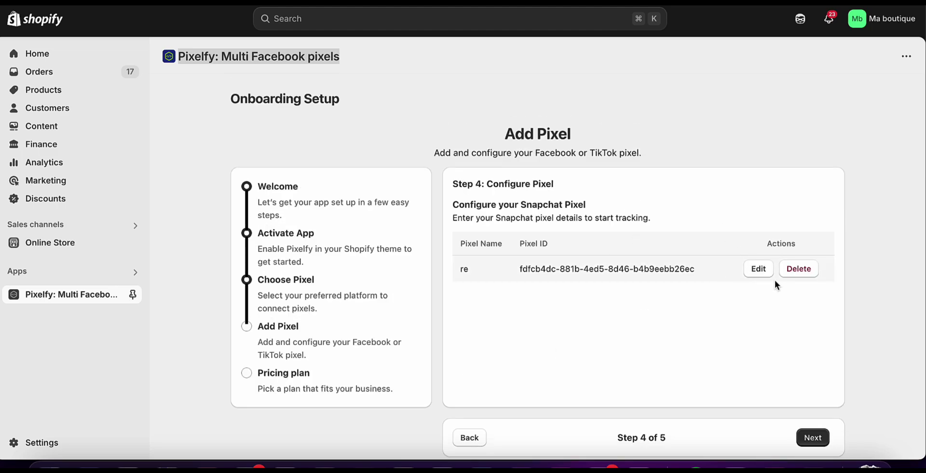
click(791, 269)
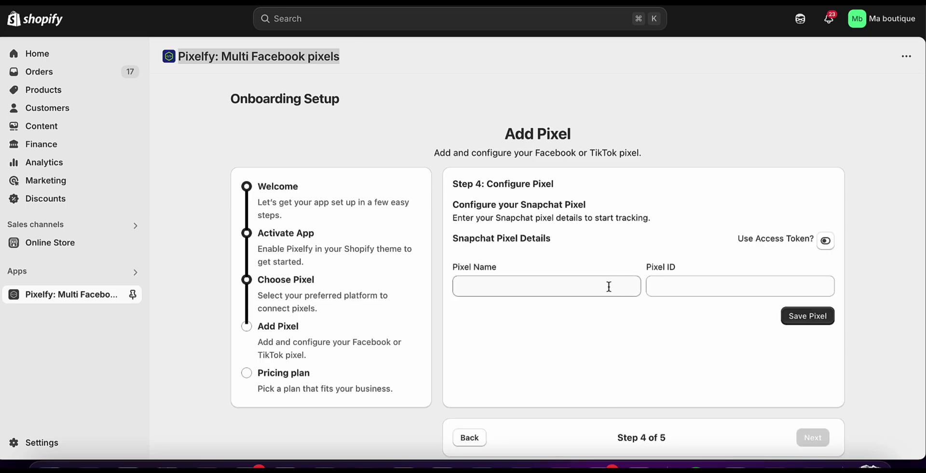
- Fill in the Snapchat pixel details with the name "third snap" and the copied pixel ID, and enable Use Access Token
click(558, 289)
click(653, 285)
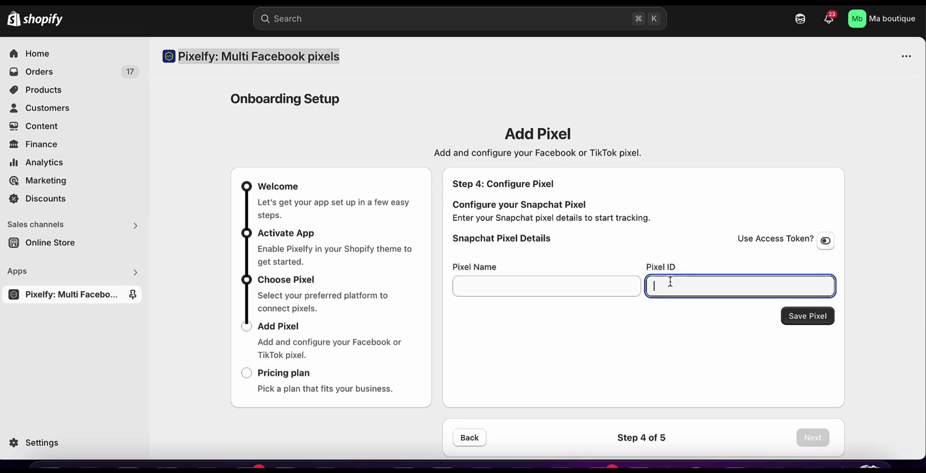
key(super+v)
click(552, 282)
text(thir)
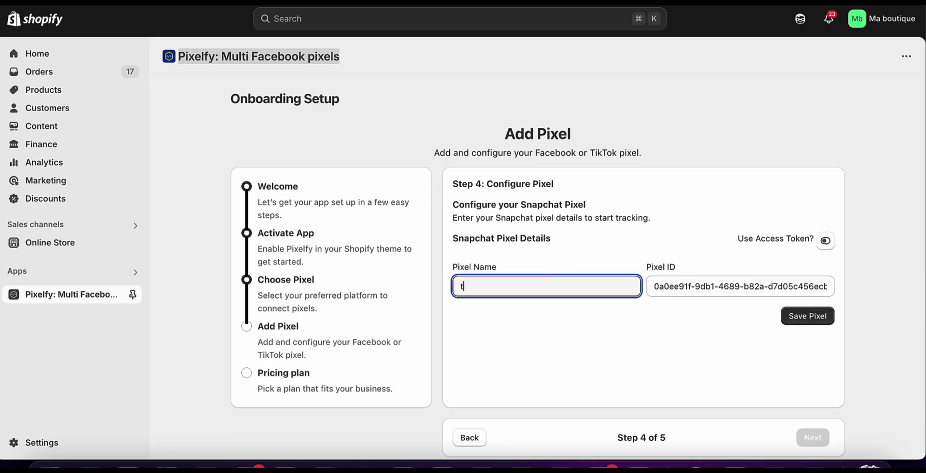
text(d snap)
click(826, 240)
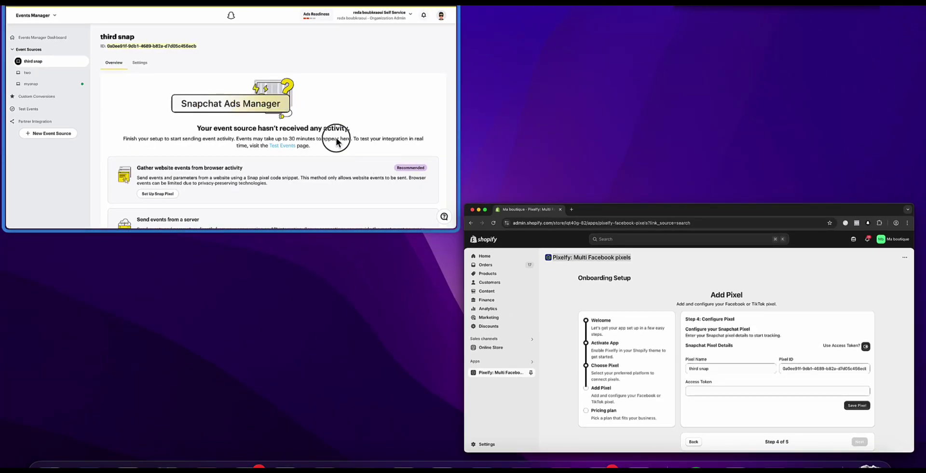
- Switch to Snapchat Ads Manager and copy the Conversions API token from the organization's Business Details
click(337, 139)
click(889, 21)
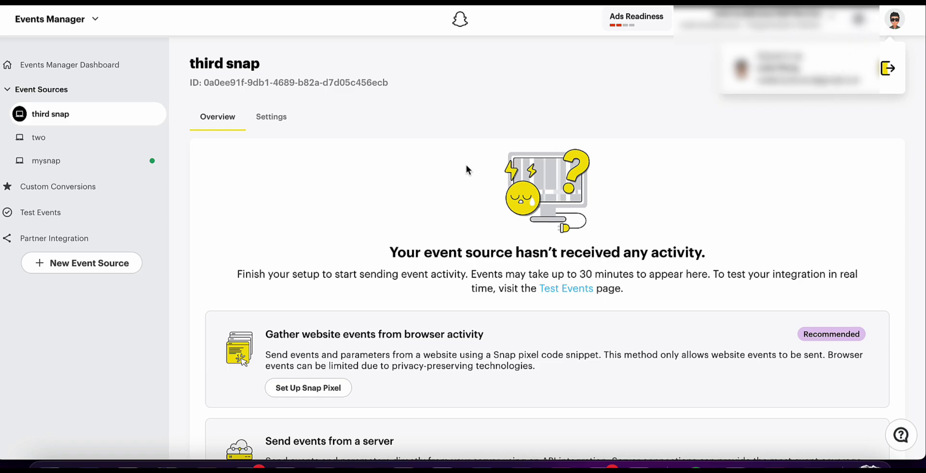
click(73, 20)
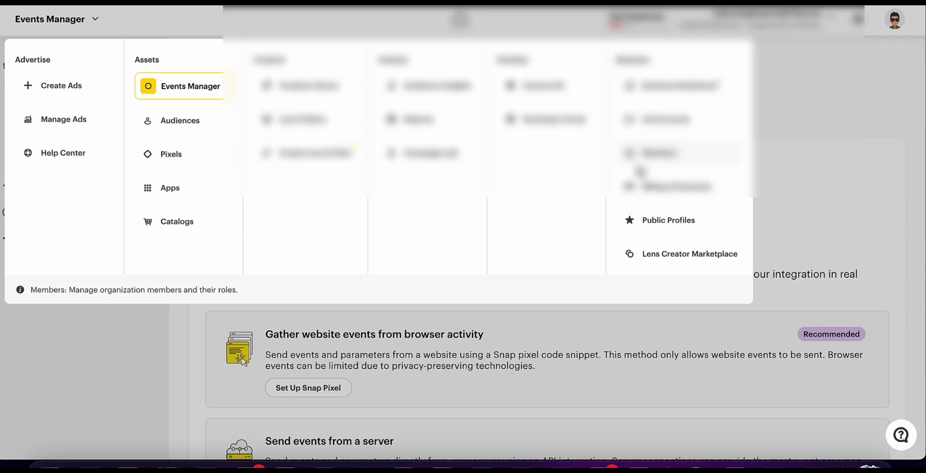
click(668, 90)
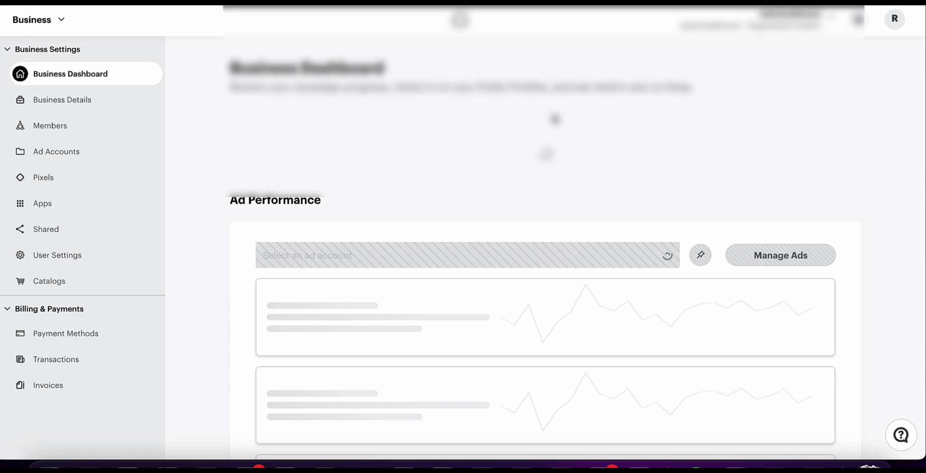
click(73, 101)
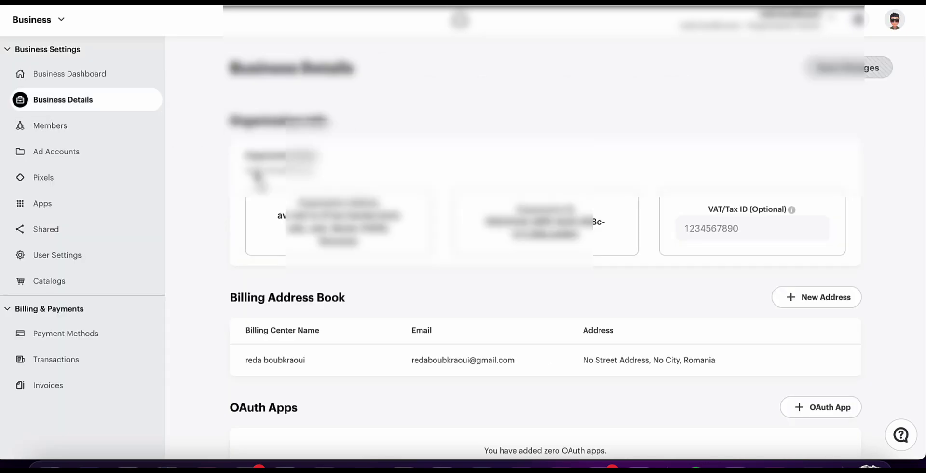
scroll(545, 241, down, 4)
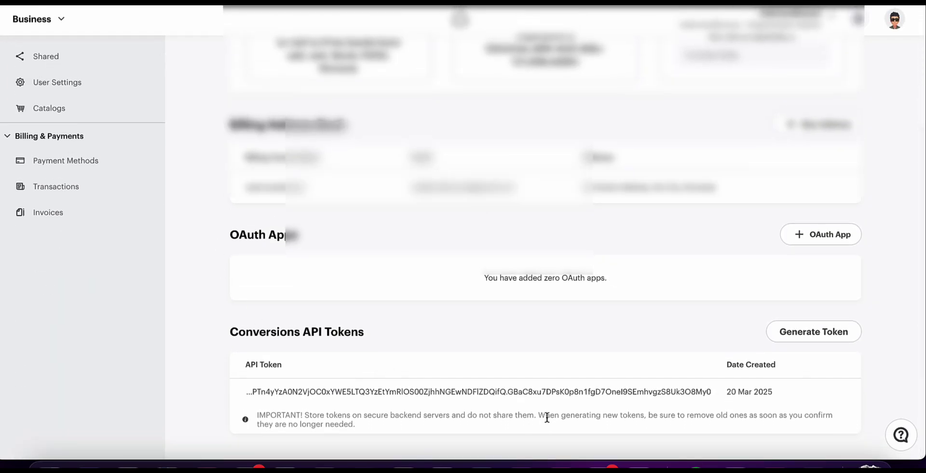
click(814, 391)
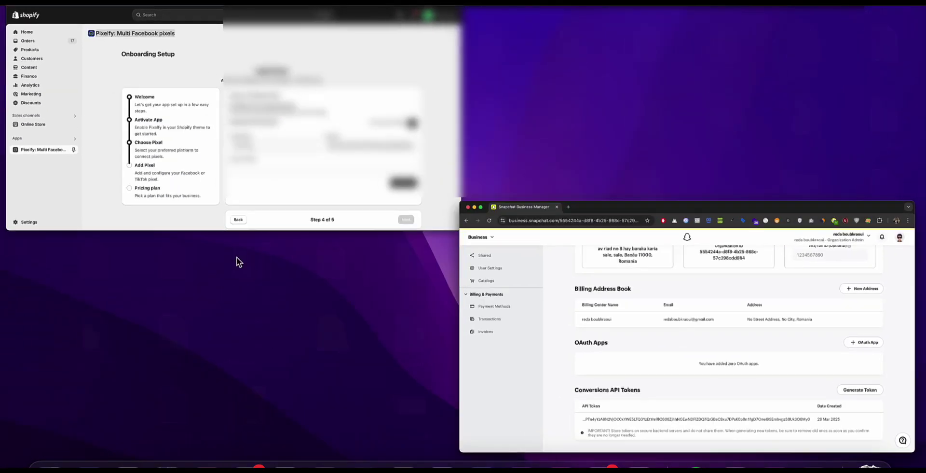
- Return to Pixelfy in Shopify, paste the API token as the Access Token and save the pixel
click(265, 168)
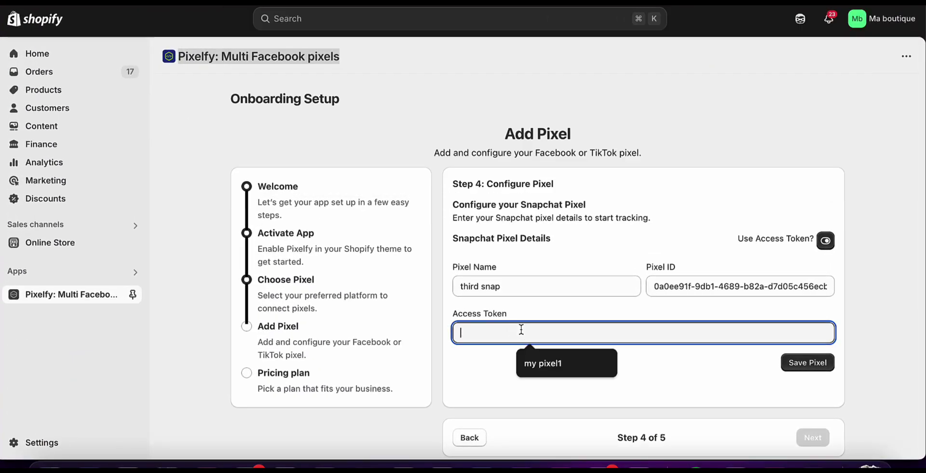
key(super+v)
click(820, 363)
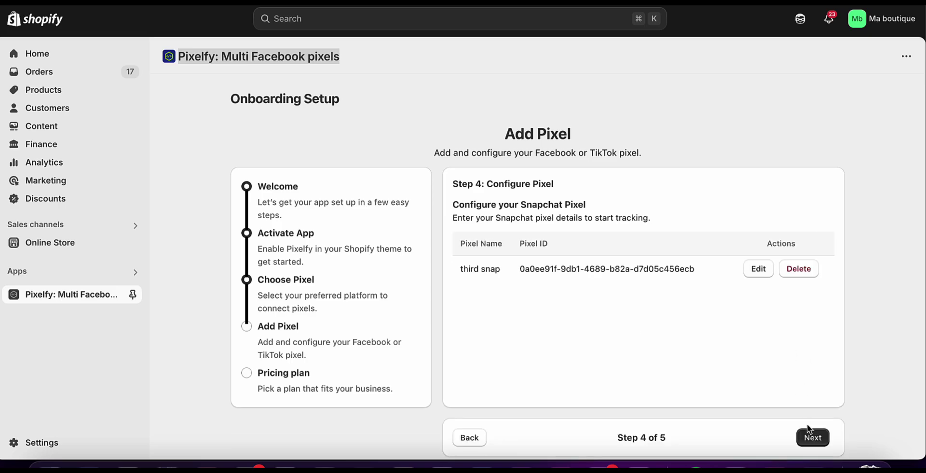
- Continue to the pricing plans, compare yearly and monthly billing, and approve the monthly Pro Plan subscription at $7.99
click(808, 427)
scroll(584, 384, down, 2)
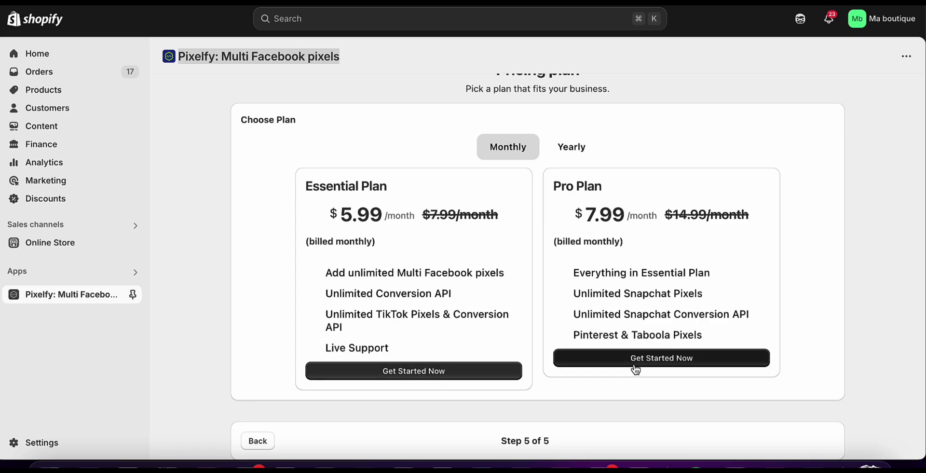
click(574, 148)
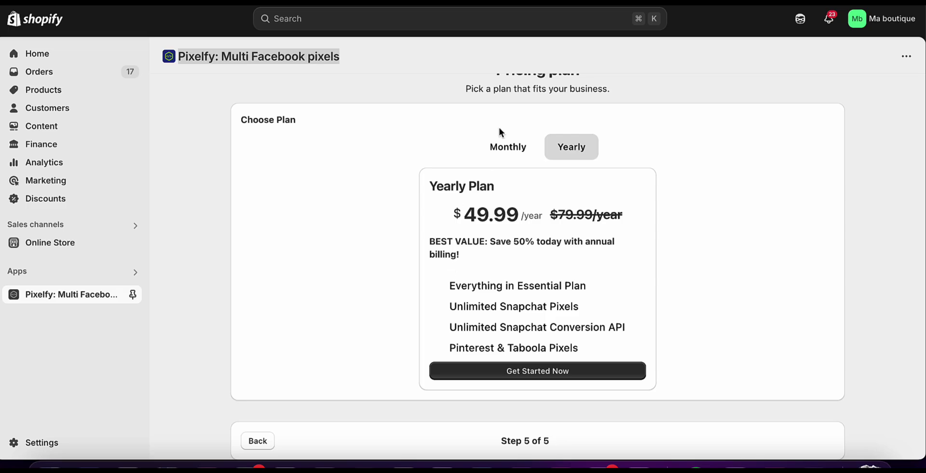
click(505, 145)
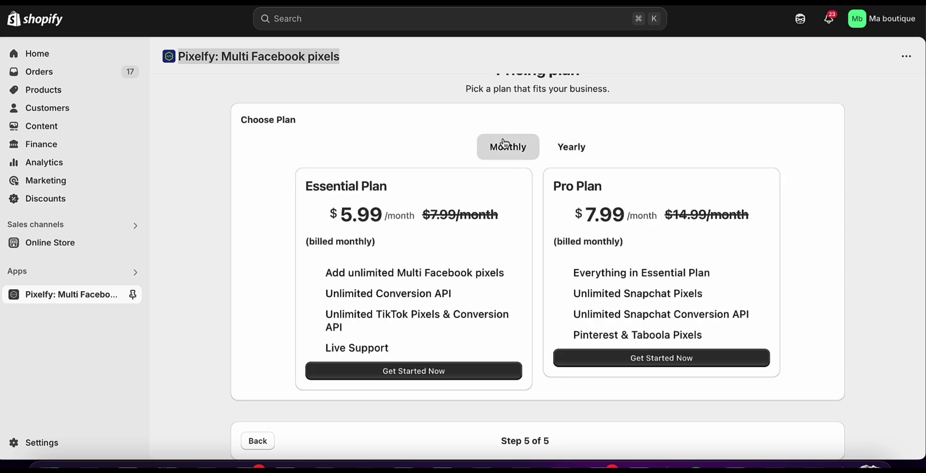
click(647, 358)
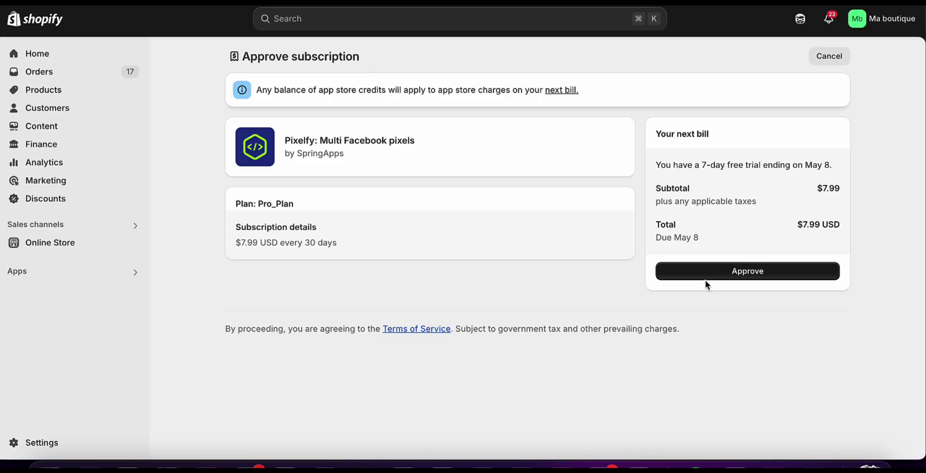
click(705, 279)
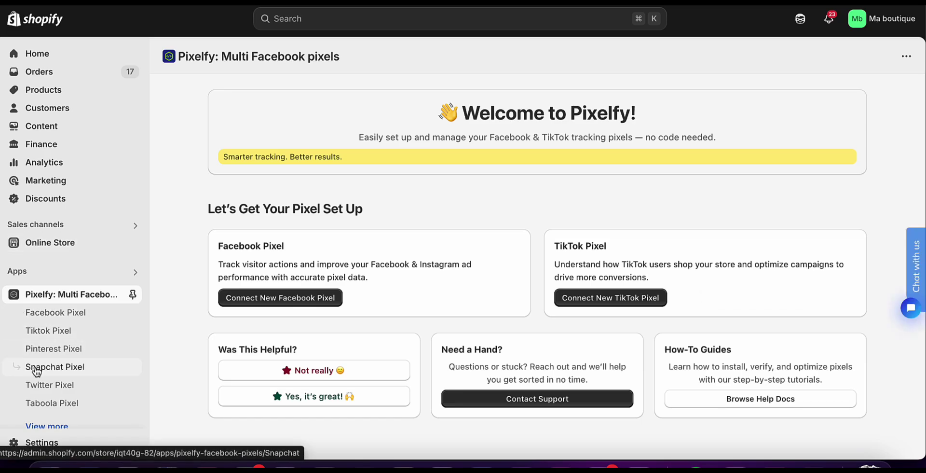
- Review the Snapchat pixel list, then open the online store and check its pixel events with Snap Pixel Helper
click(36, 371)
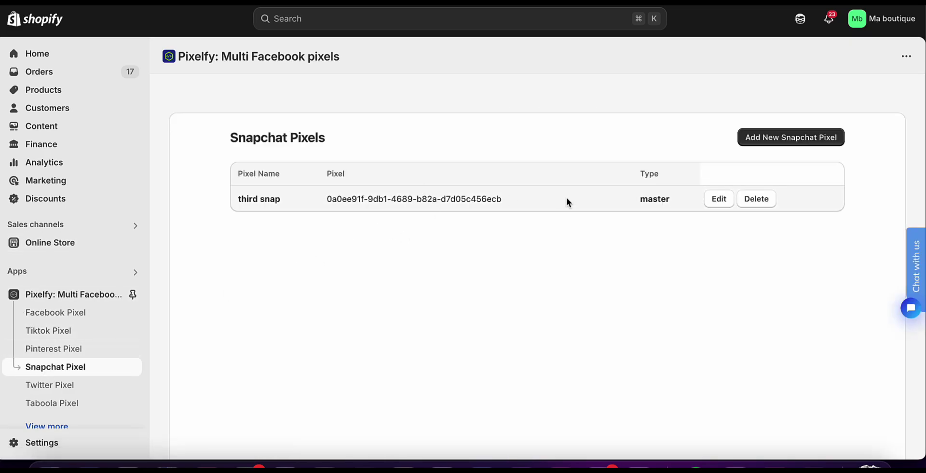
click(130, 244)
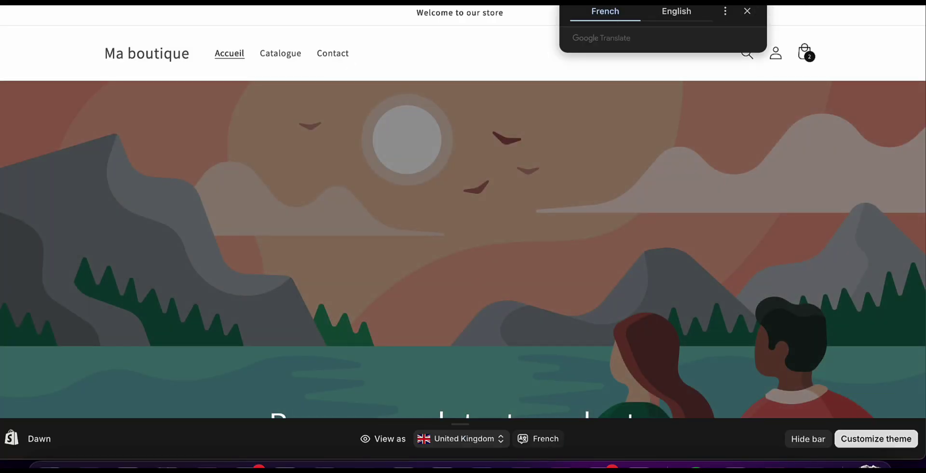
click(831, 2)
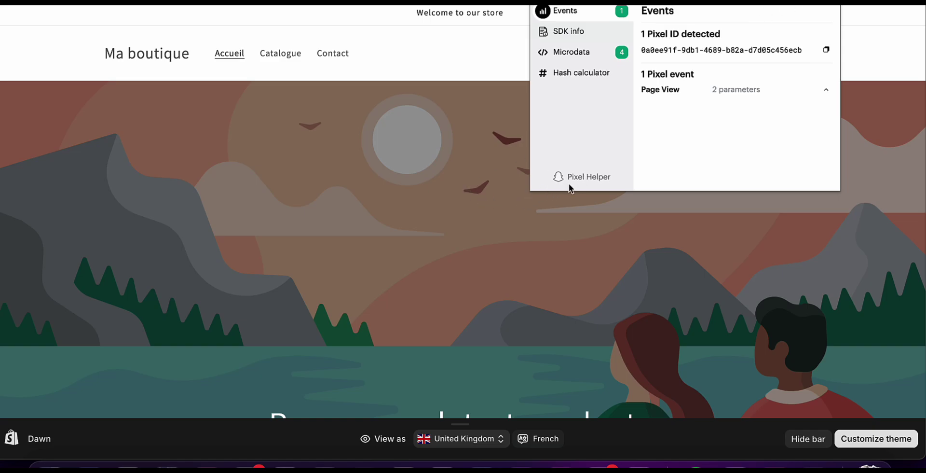
- Search the web for "snap chat helper pixel" in a new tab and view the Snap Pixel Helper page in the Chrome Web Store
key(ctrl+t)
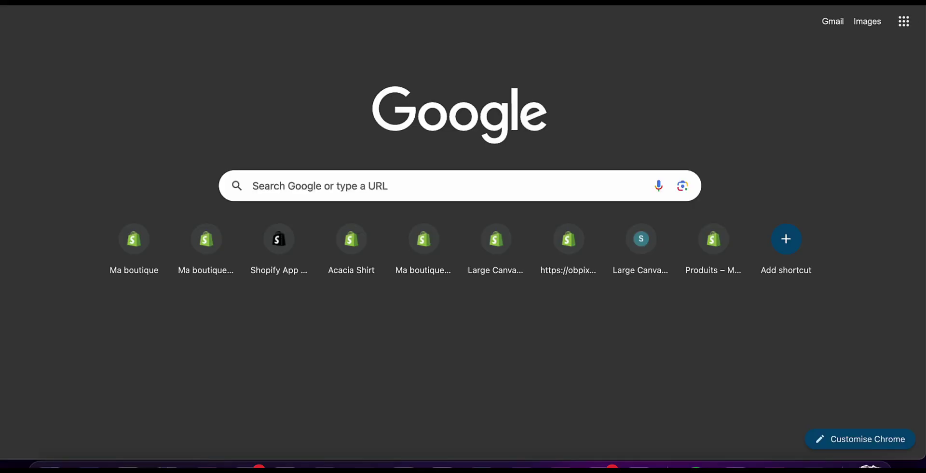
text(snap c)
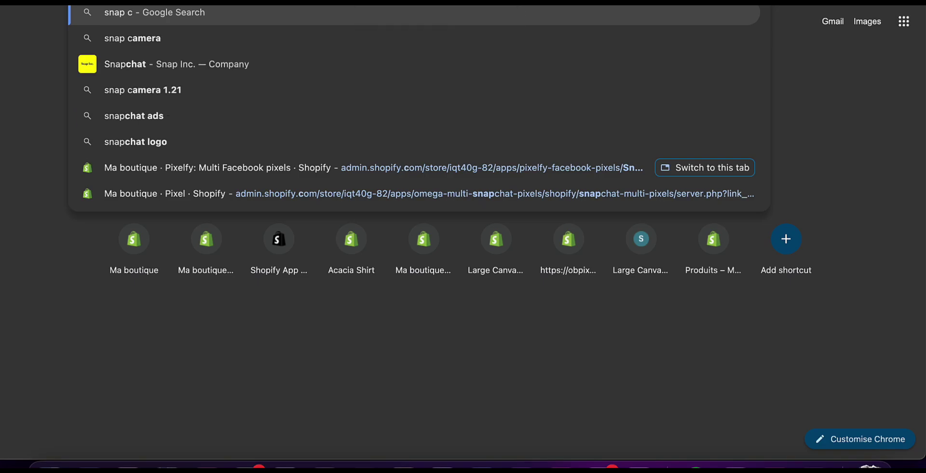
text(at helper)
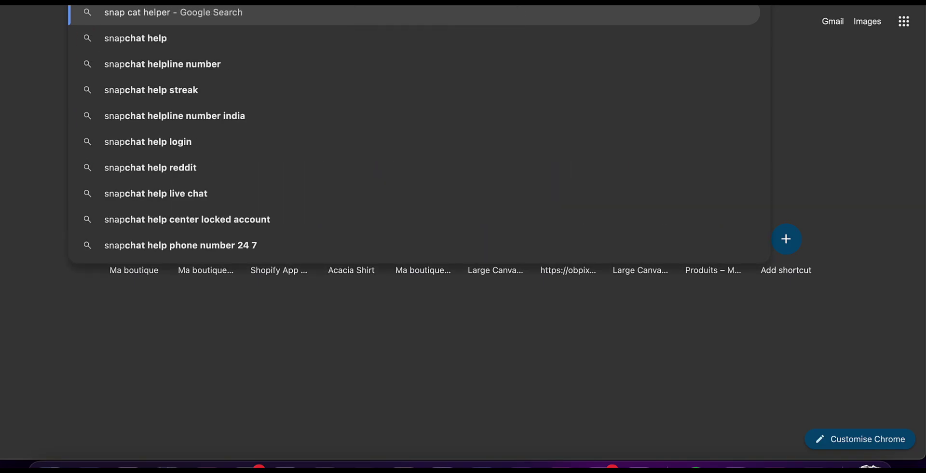
text(h)
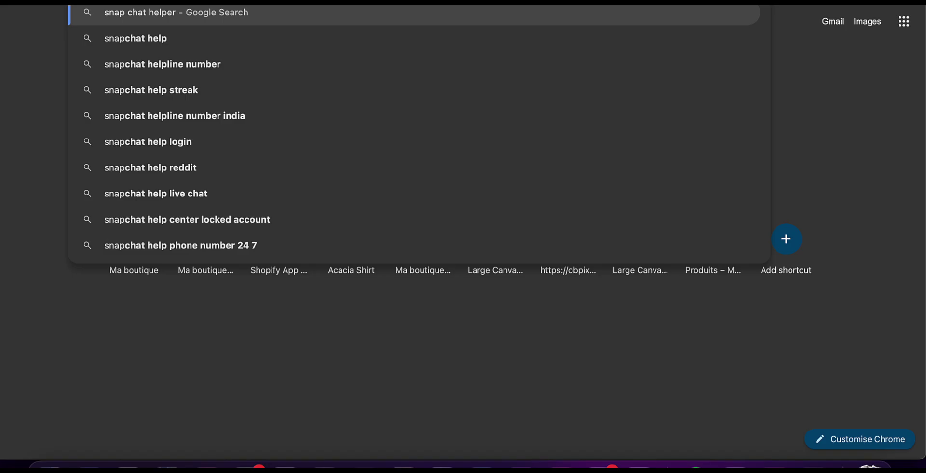
text( pixel)
key(Return)
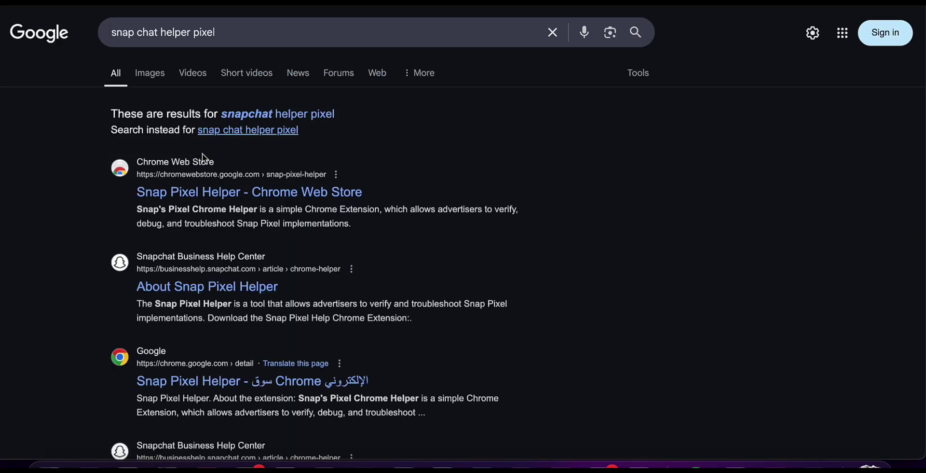
click(200, 193)
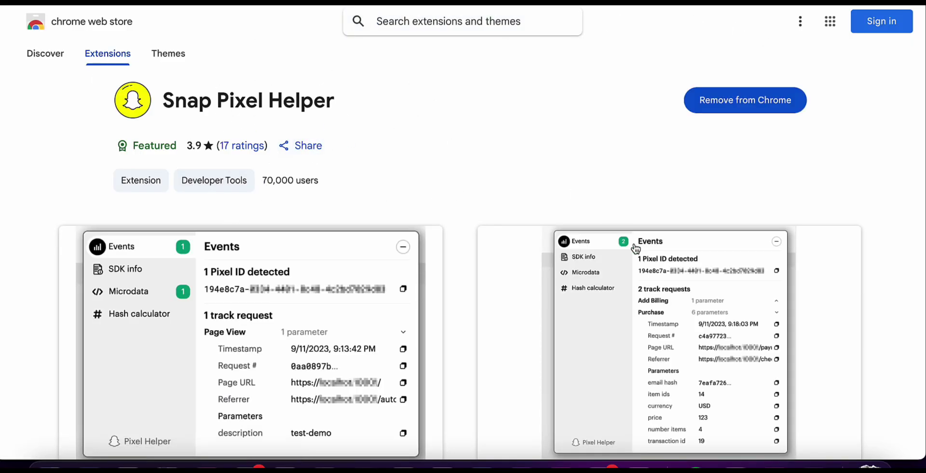
scroll(637, 249, down, 1)
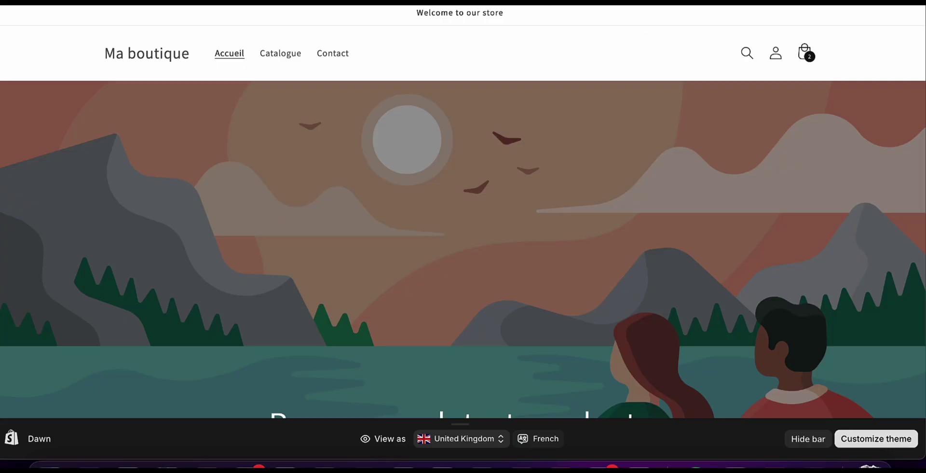
- Return to the online store and open the discounted Acacia Shirt - Sand from the featured products to check its events in Snap Pixel Helper
click(772, 12)
scroll(351, 280, down, 8)
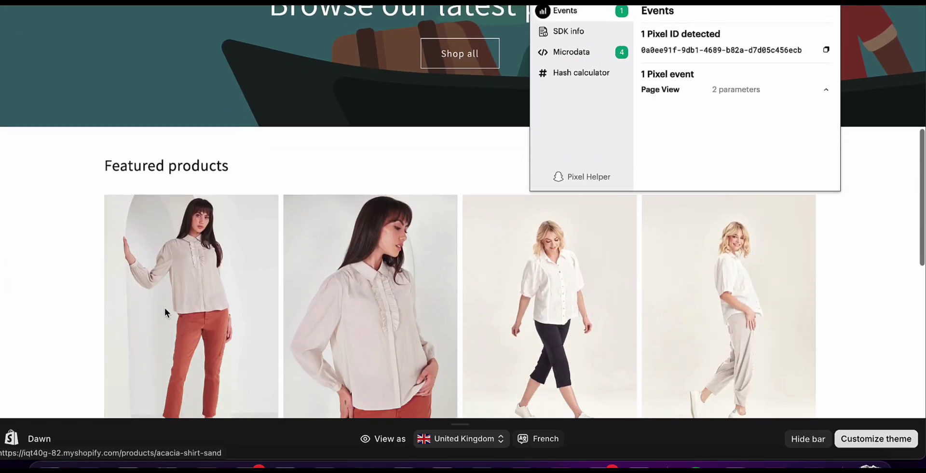
click(164, 307)
scroll(195, 284, down, 5)
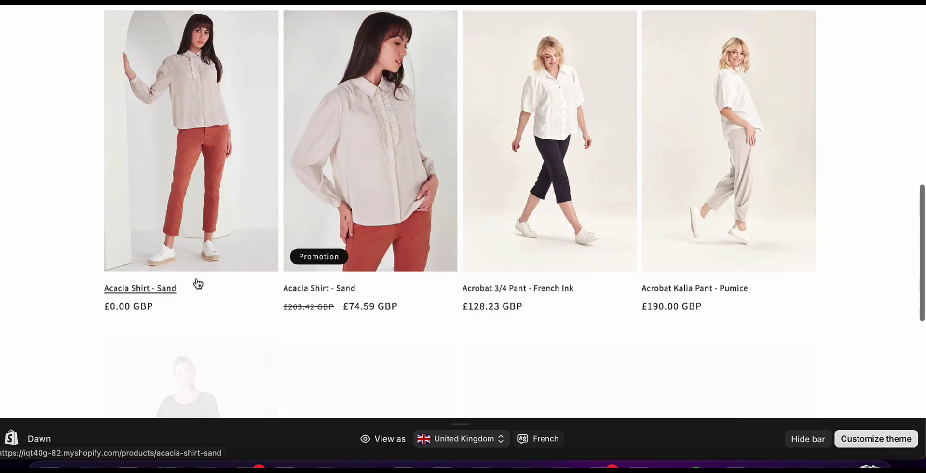
click(376, 220)
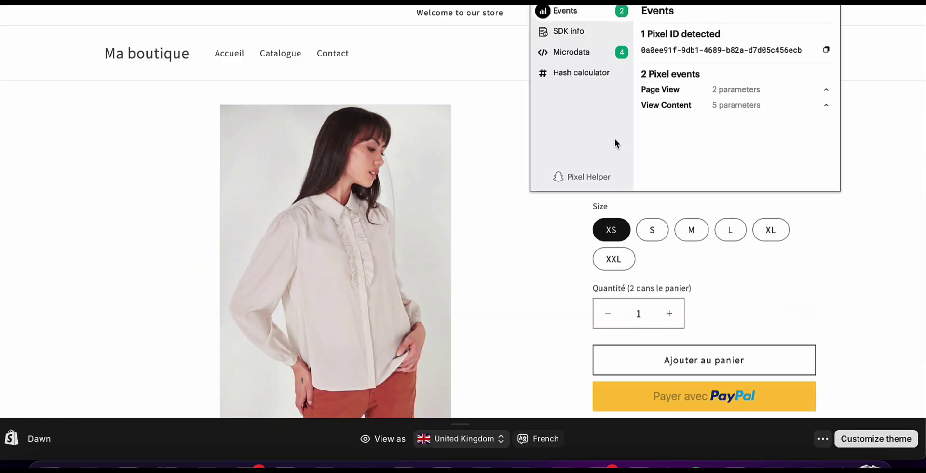
- Add one Acacia Shirt - Sand in size XS to the cart and check the pixel events in Snap Pixel Helper
click(531, 344)
click(638, 351)
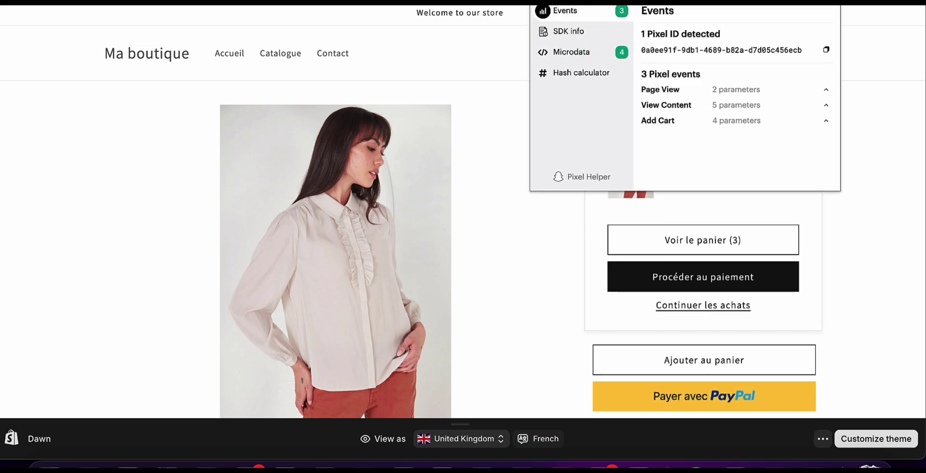
click(560, 193)
click(560, 193)
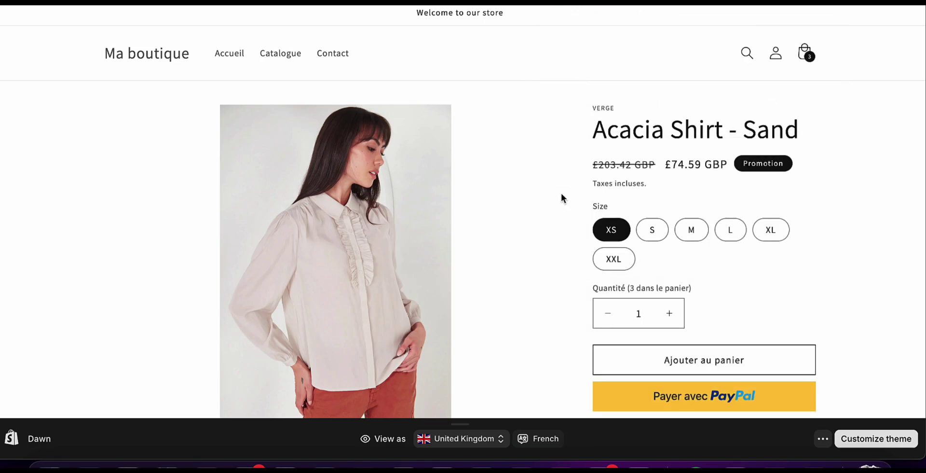